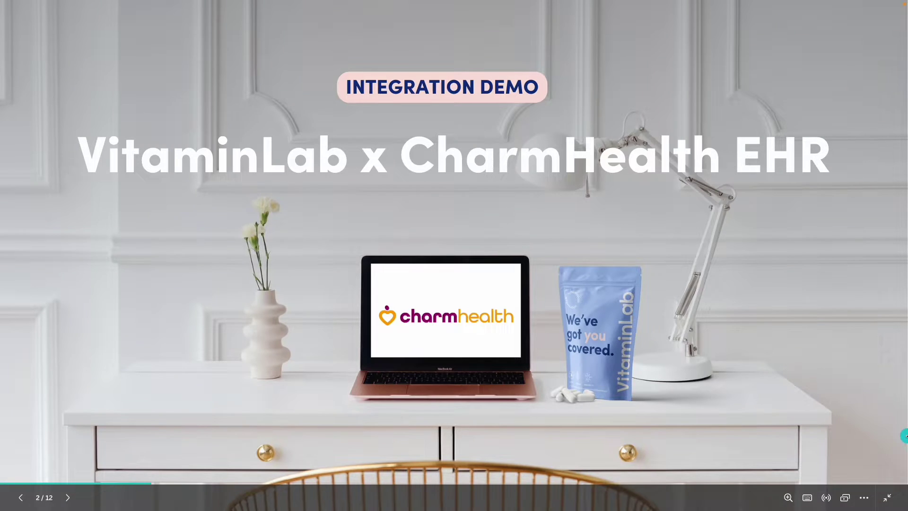
- Advance past the VitaminLab x CharmHealth EHR title slide in the deck
left_click(905, 435)
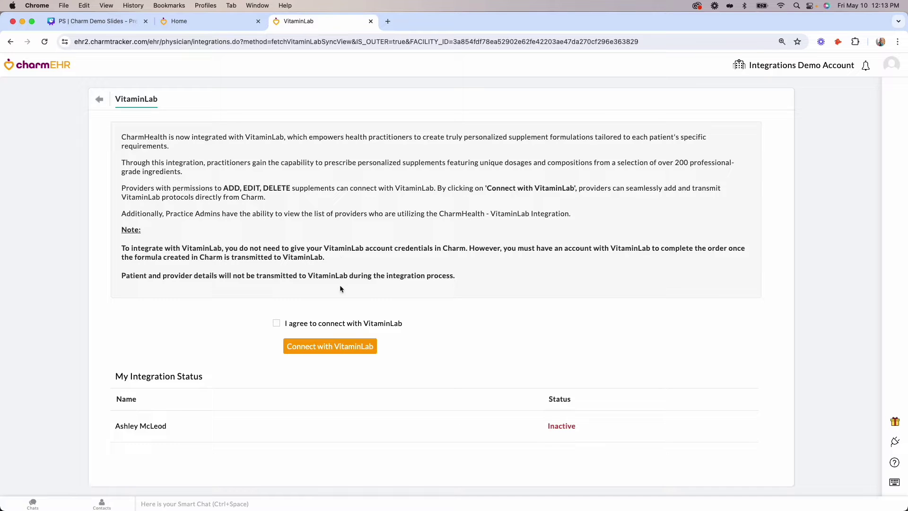
- Connect the practice account with VitaminLab so the integration status becomes Active
left_click(322, 353)
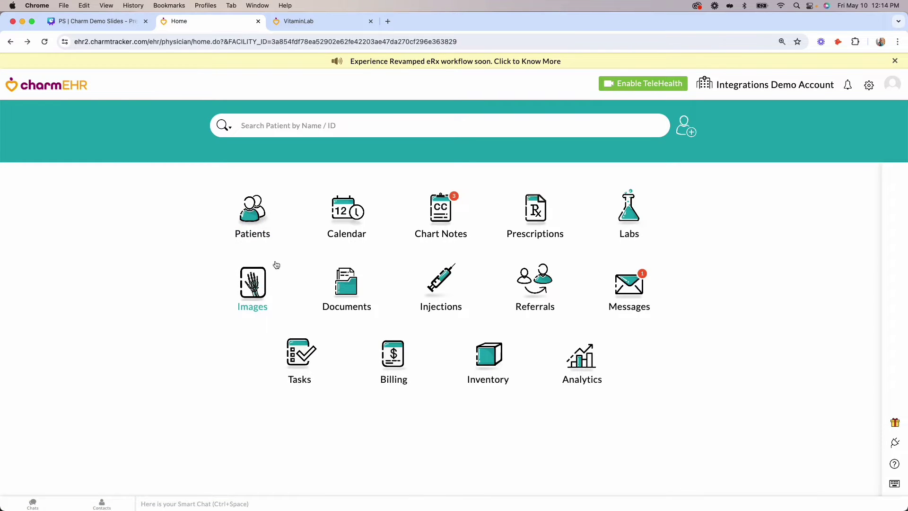
- Open the test patient's chart from the patient list and show her 11 encounters
left_click(251, 219)
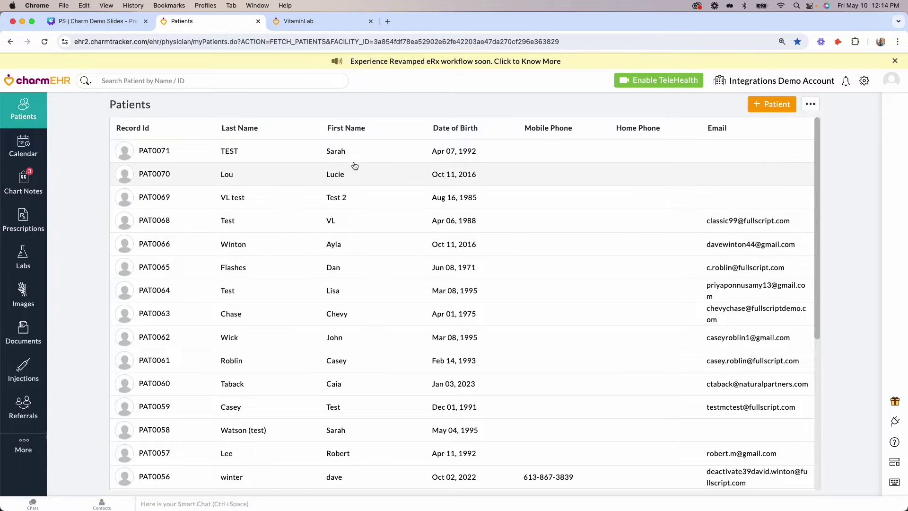
left_click(356, 158)
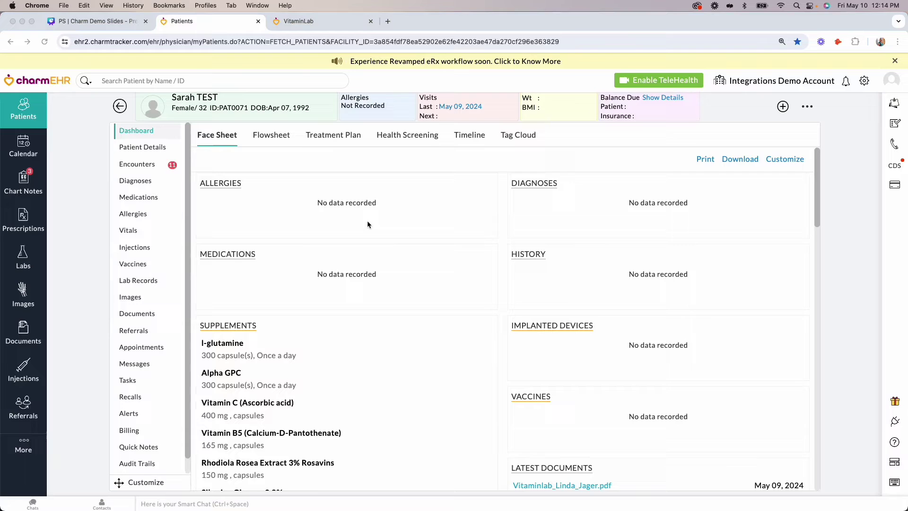
left_click(145, 168)
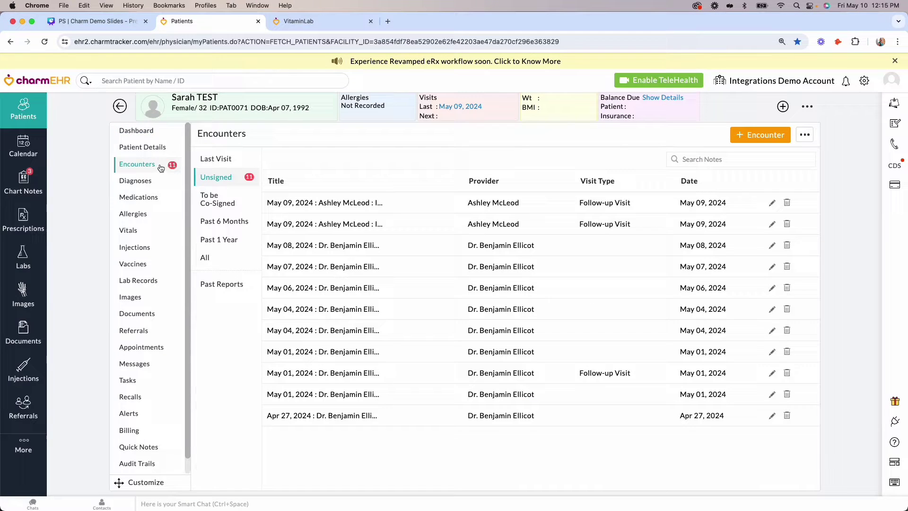
- Create a fresh encounter for the patient and choose to add supplements from VitaminLab
left_click(763, 137)
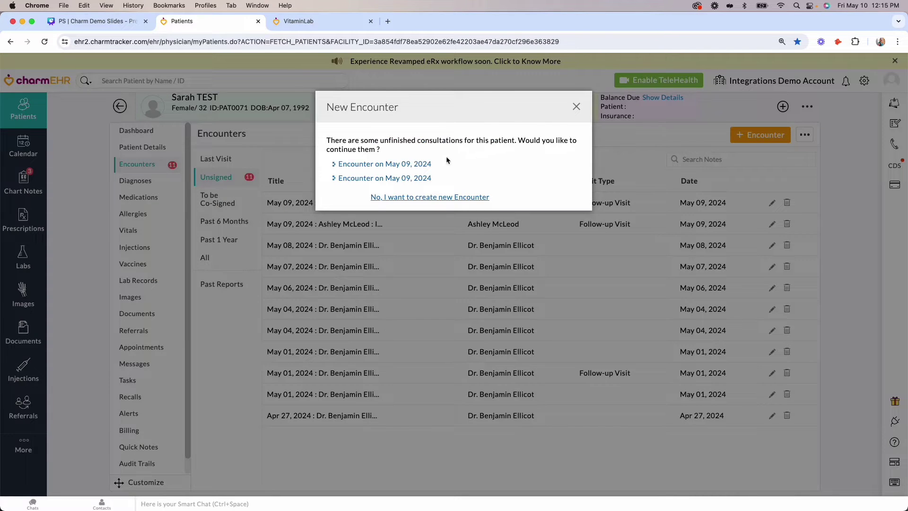
left_click(418, 197)
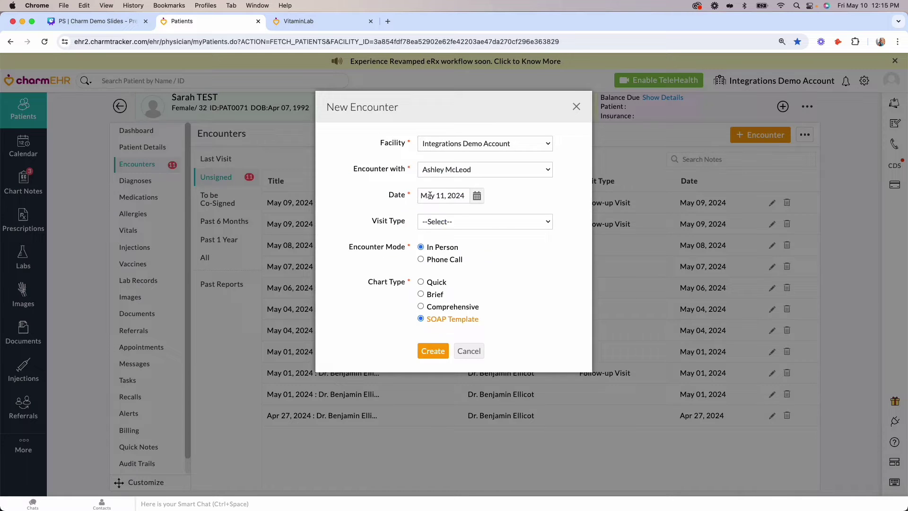
left_click(444, 350)
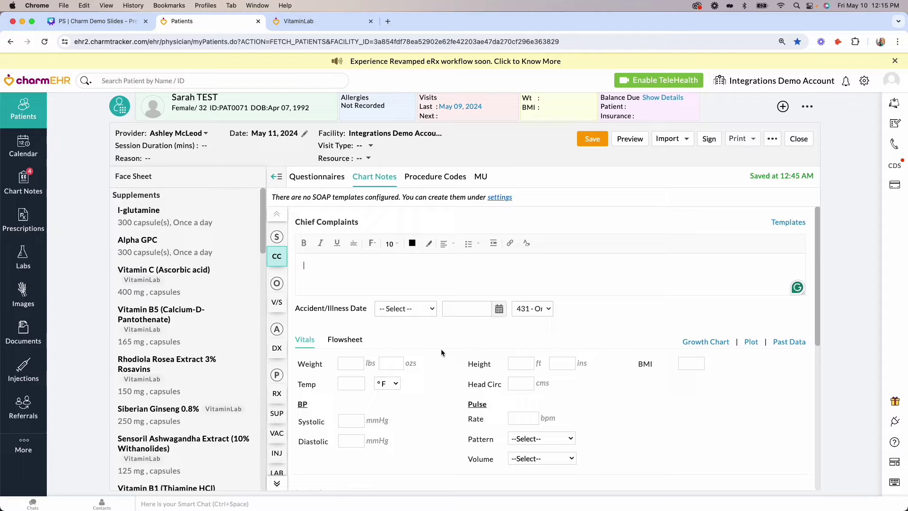
scroll(524, 371, "down", 10)
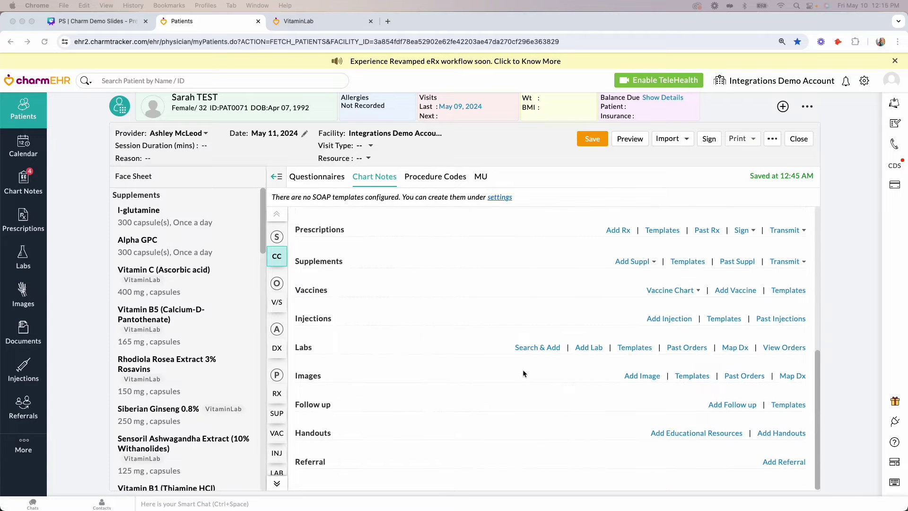
left_click(637, 262)
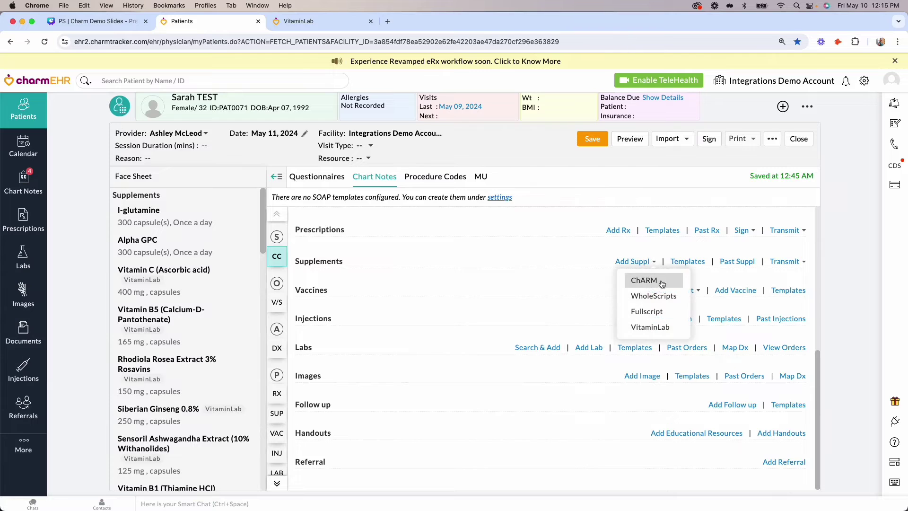
left_click(661, 327)
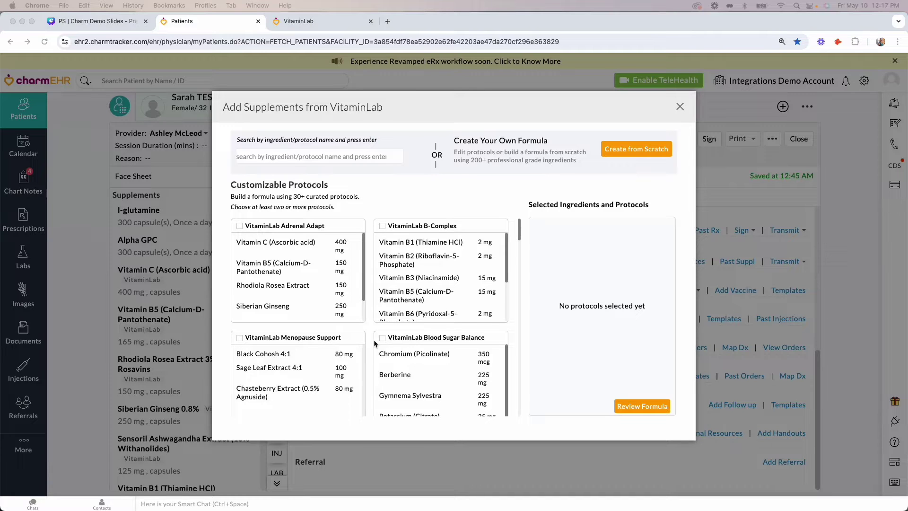
- Browse the VitaminLab protocol cards and place the cursor in the search box
scroll(376, 343, "down", 2)
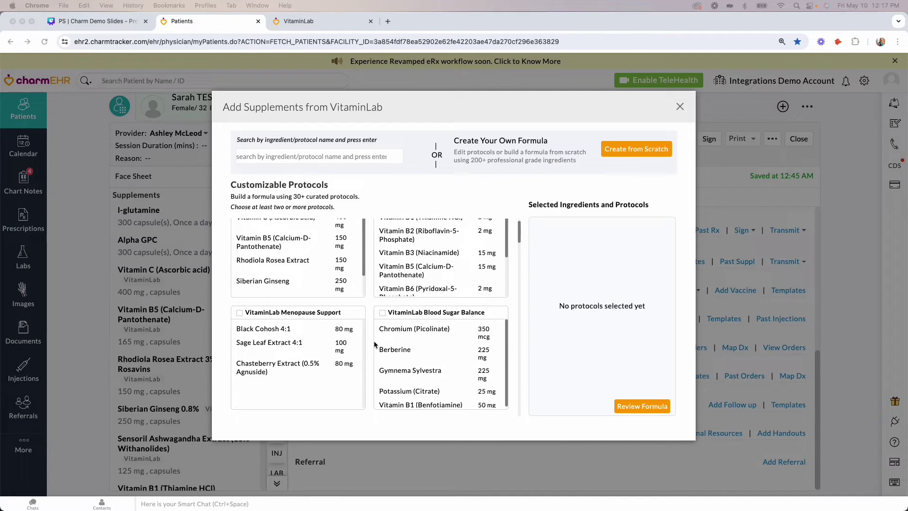
scroll(376, 344, "down", 2)
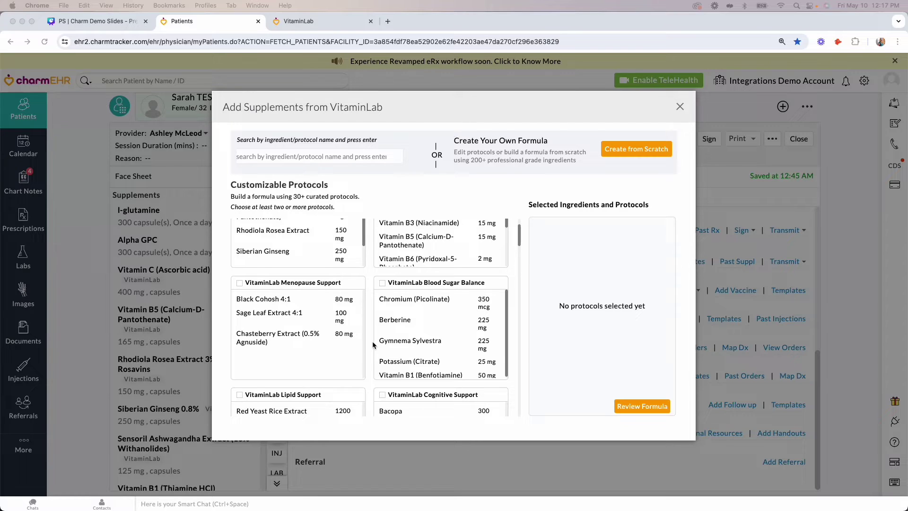
scroll(373, 341, "up", 4)
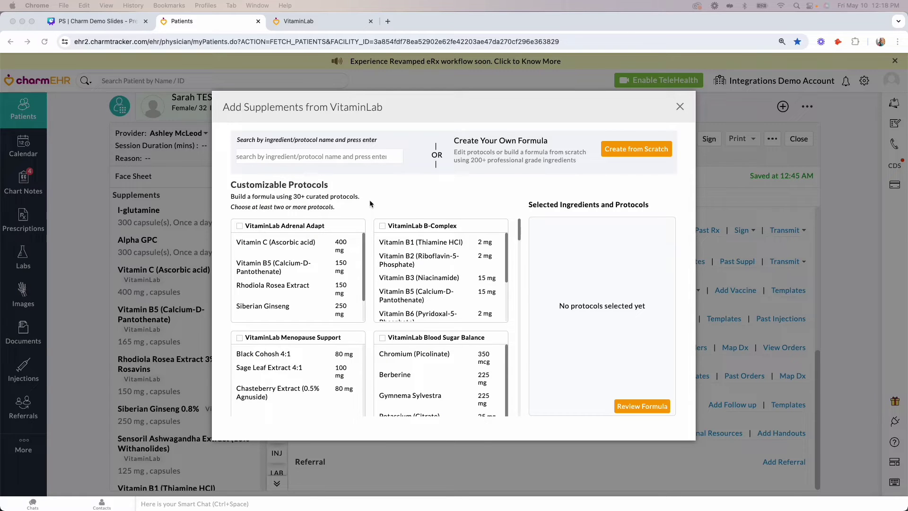
left_click(342, 155)
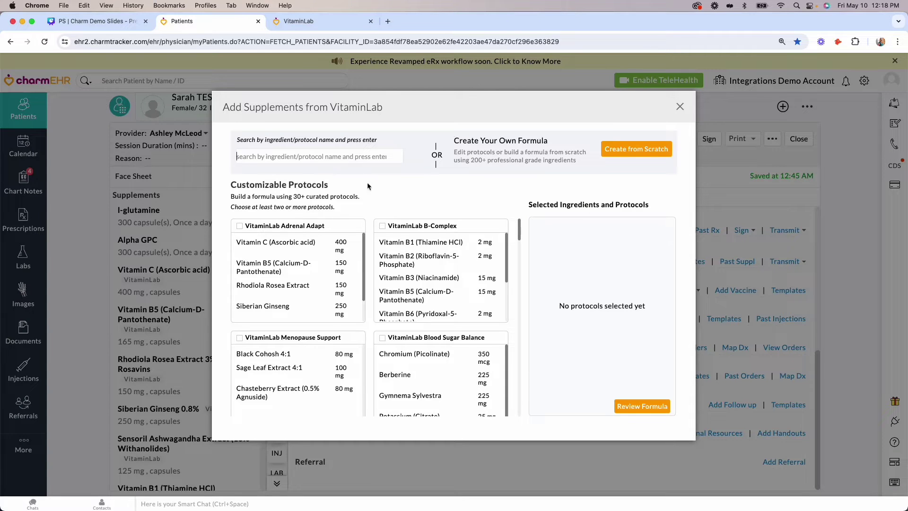
scroll(397, 317, "down", 1)
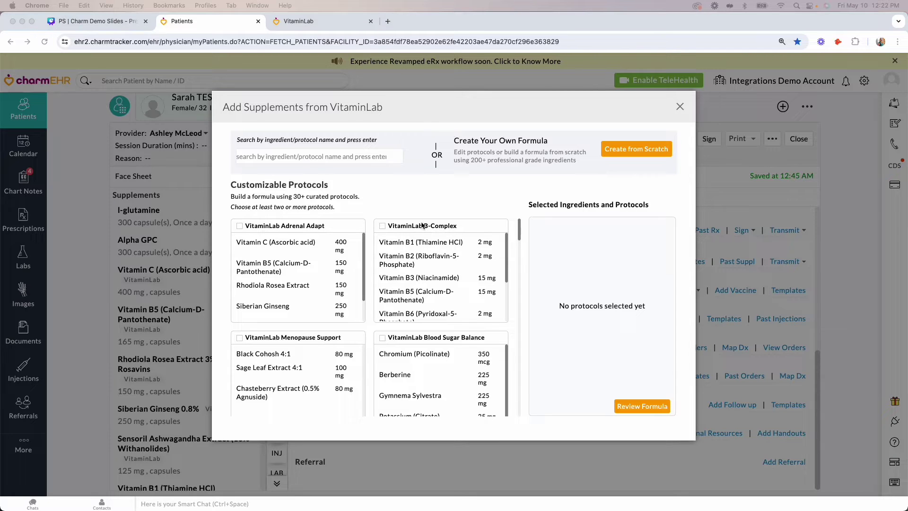
- Select Adrenal Adapt, then search 'immune' and select the Immune Support Protocol
left_click(240, 227)
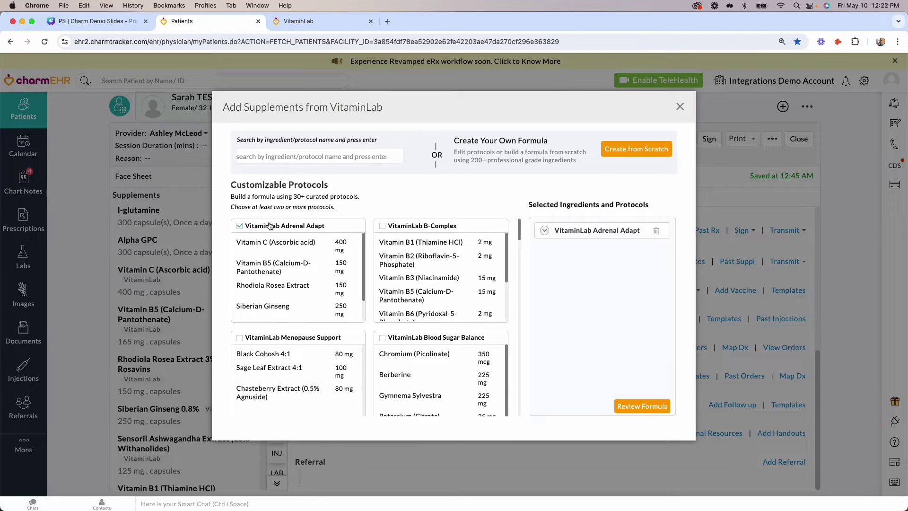
left_click(322, 156)
type("immune")
key("Return")
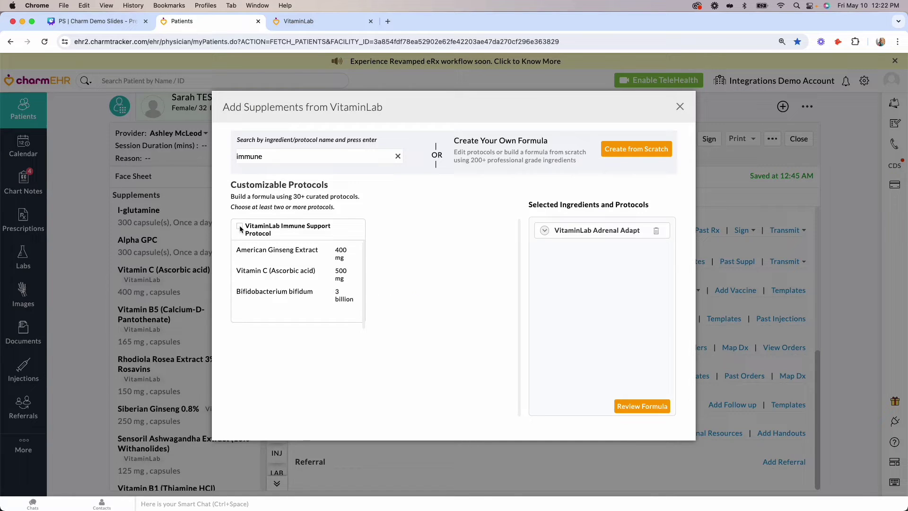
left_click(240, 226)
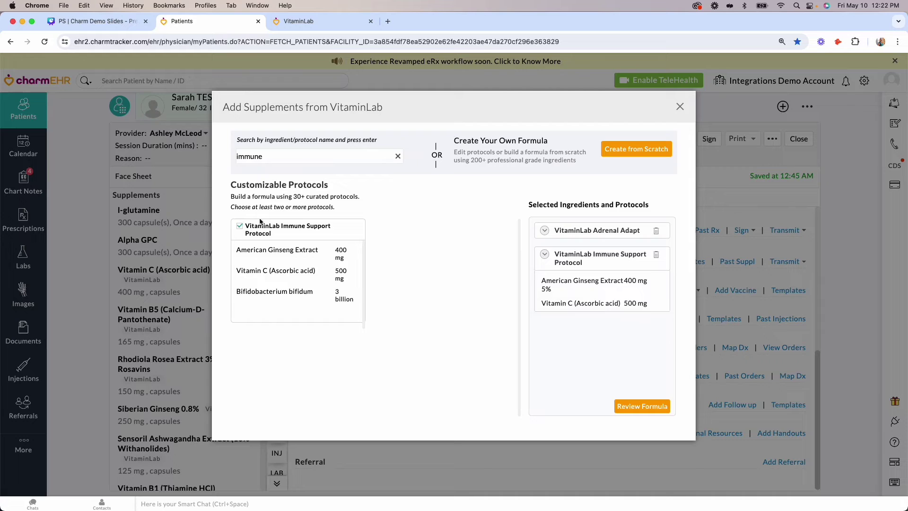
- Search for PMS, select PMS Support, and review the combined formula
double_click(275, 159)
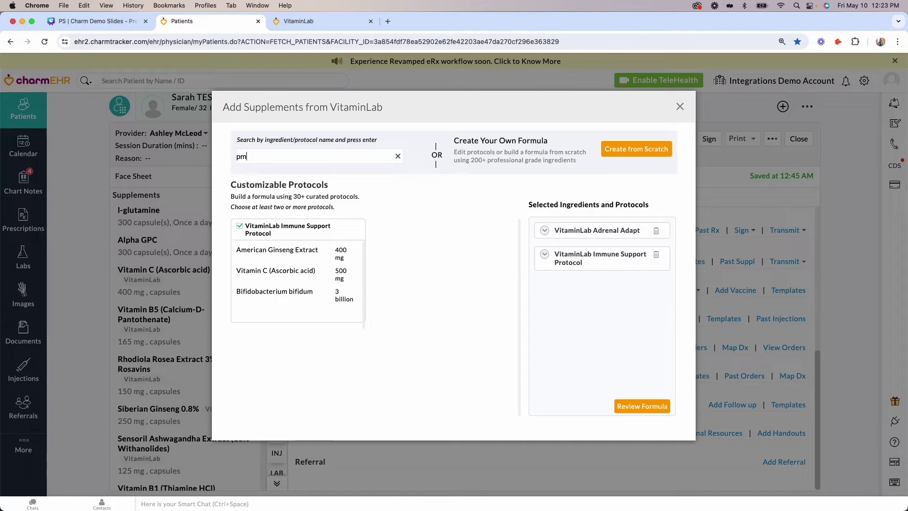
type("s")
key("Return")
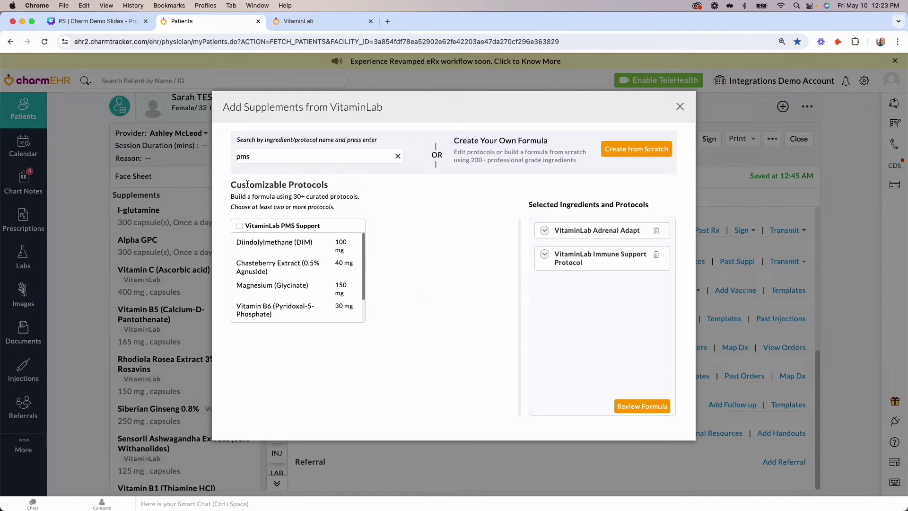
left_click(240, 226)
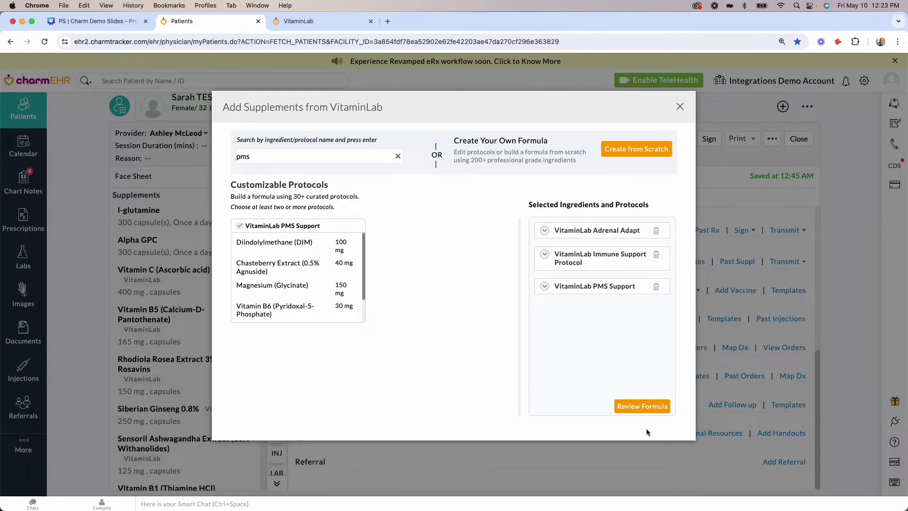
left_click(642, 406)
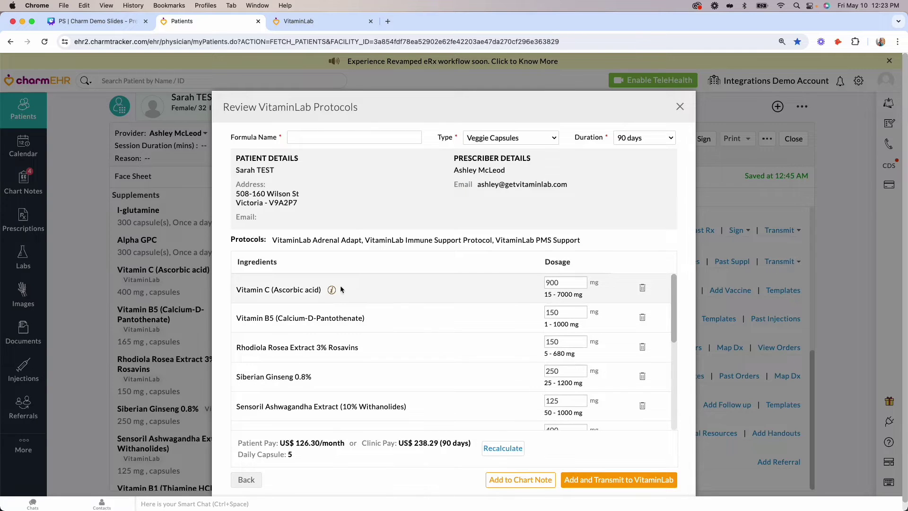
- Set Vitamin C to 350 mg, remove American Ginseng Extract 5%, and recalculate to US$116.04/month
mouse_move(332, 291)
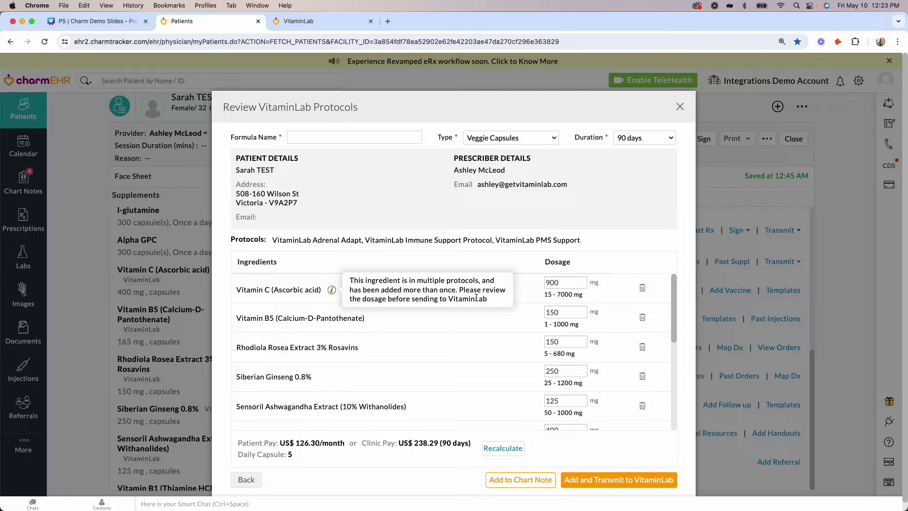
double_click(552, 283)
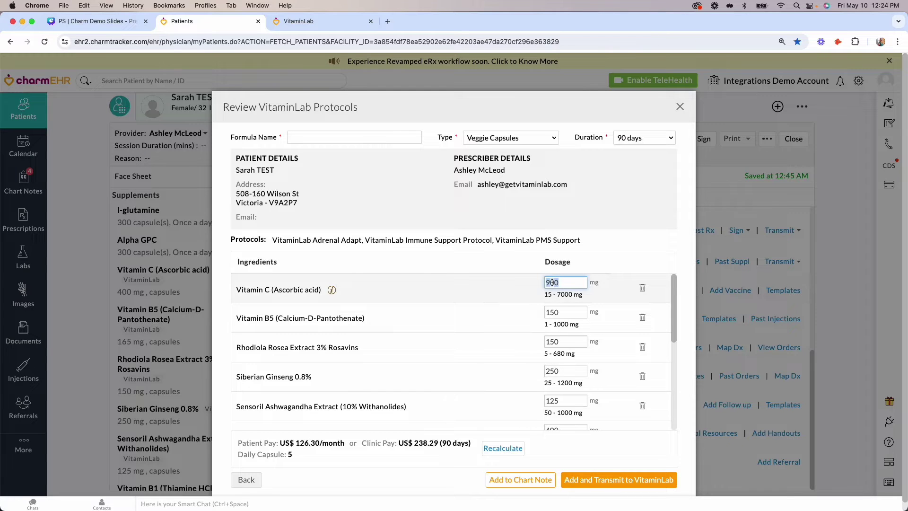
type("350")
scroll(494, 368, "down", 1)
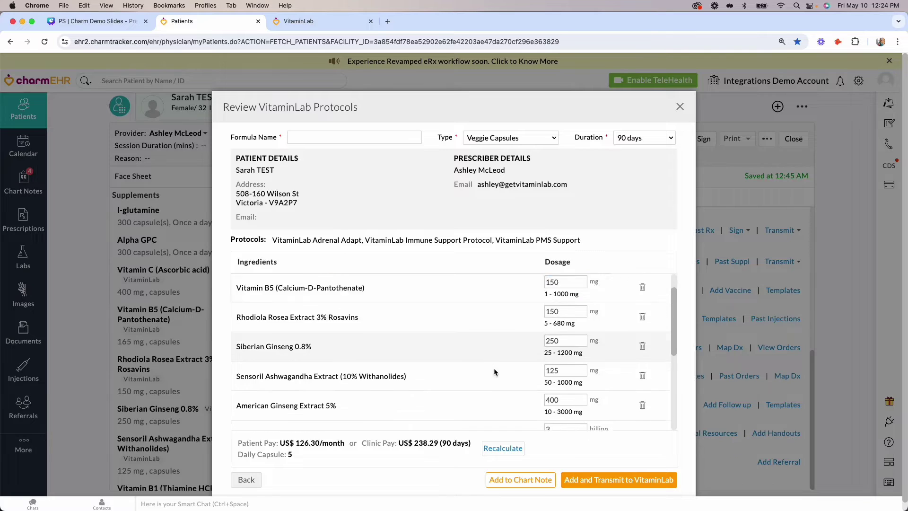
left_click(646, 394)
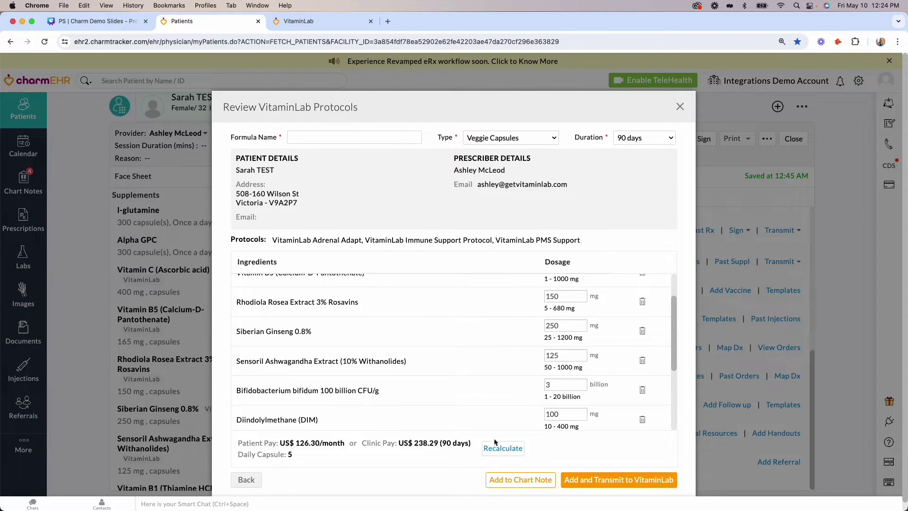
left_click(500, 453)
- Autofill the formula name with the patient's name, keeping Veggie Capsules and 90 days
scroll(359, 359, "up", 2)
left_click(366, 138)
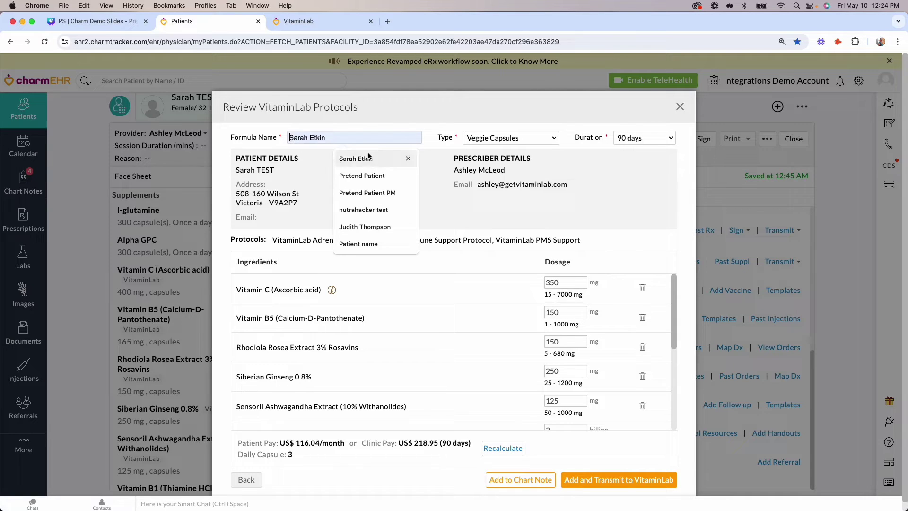
left_click(368, 158)
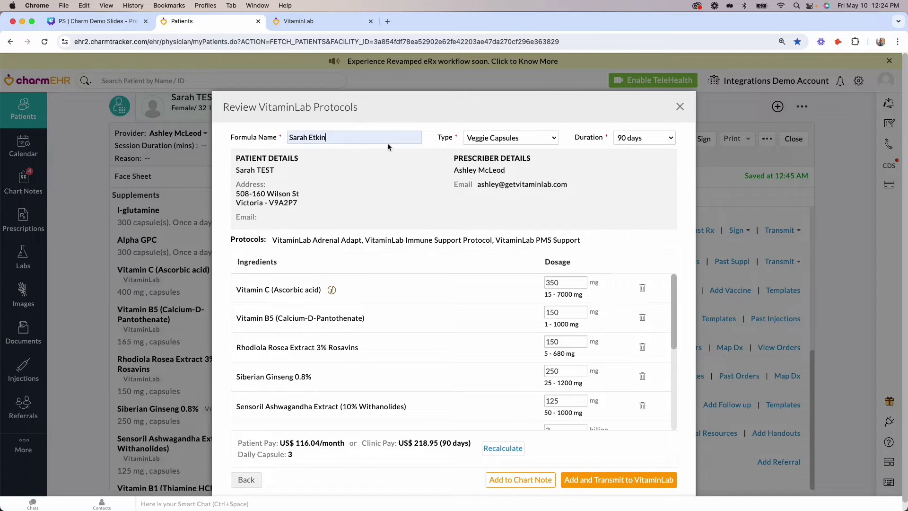
left_click(542, 142)
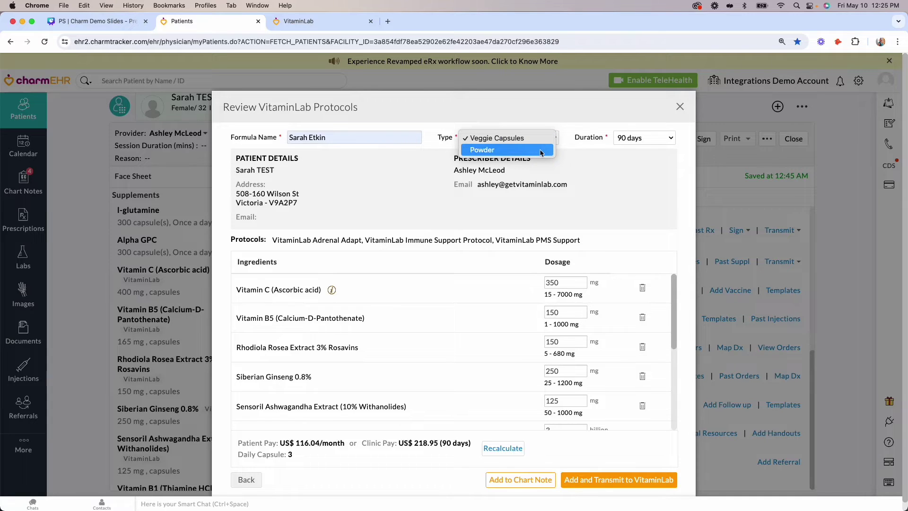
left_click(645, 141)
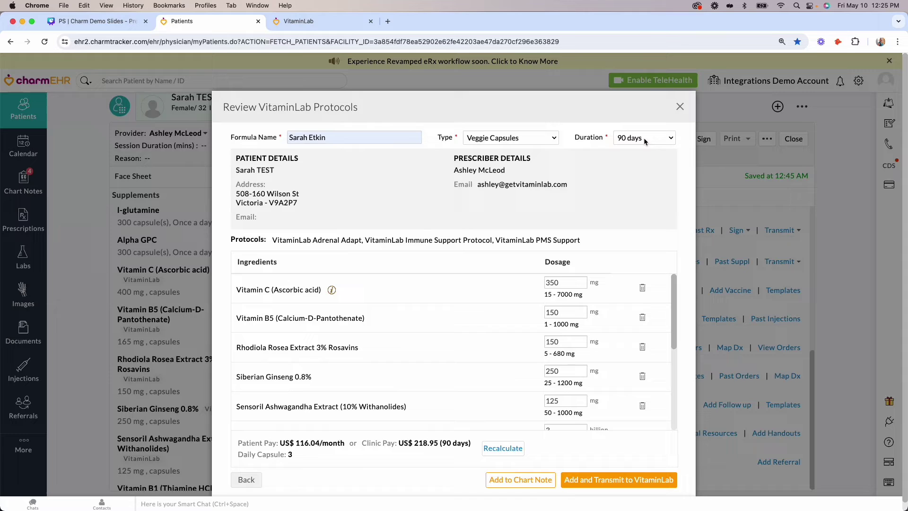
left_click(644, 140)
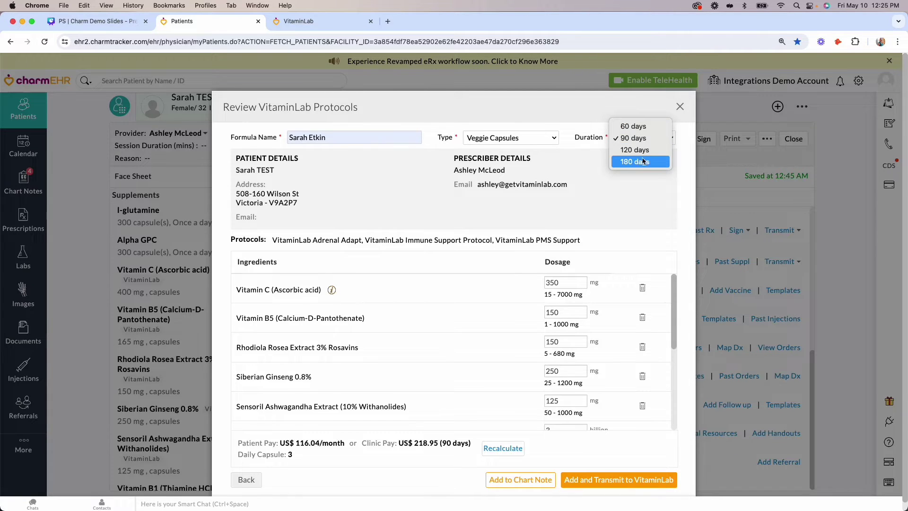
left_click(631, 194)
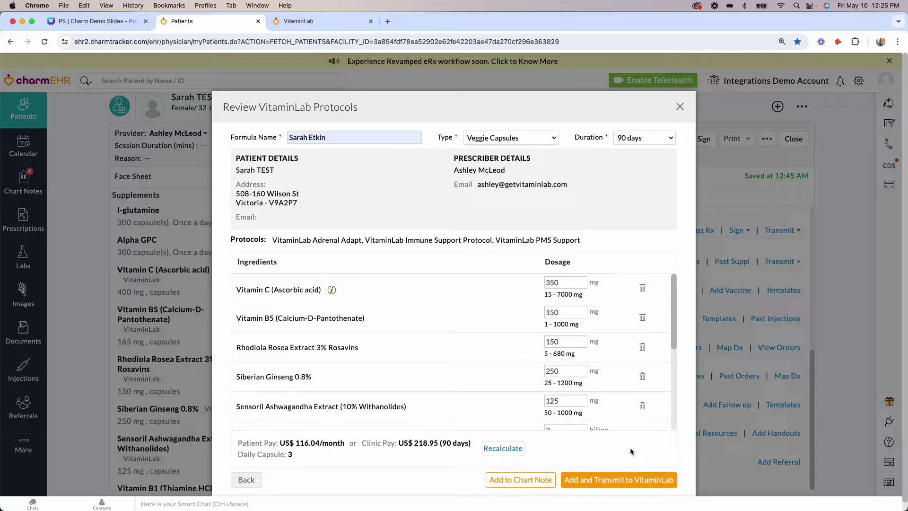
- Add and transmit the reviewed protocol formula to VitaminLab
left_click(603, 483)
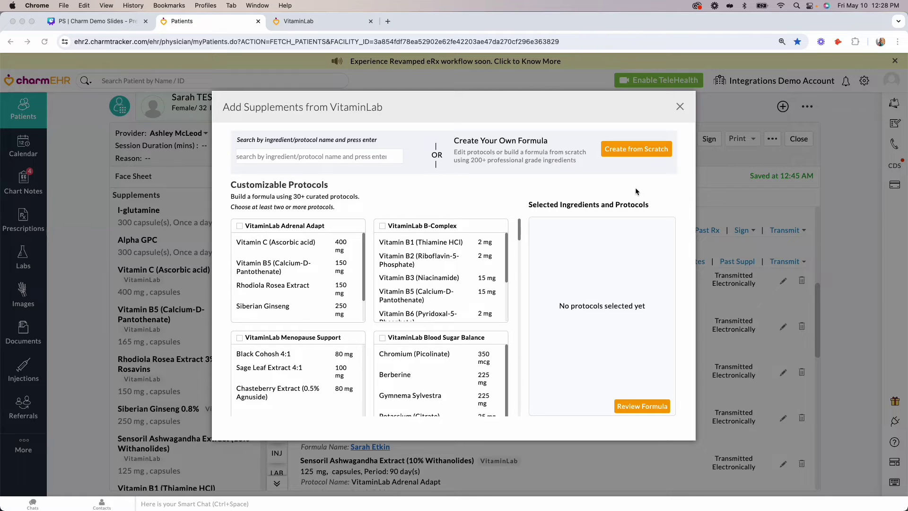
- Choose Create from Scratch and log in to the VitaminLab practitioner portal
left_click(631, 152)
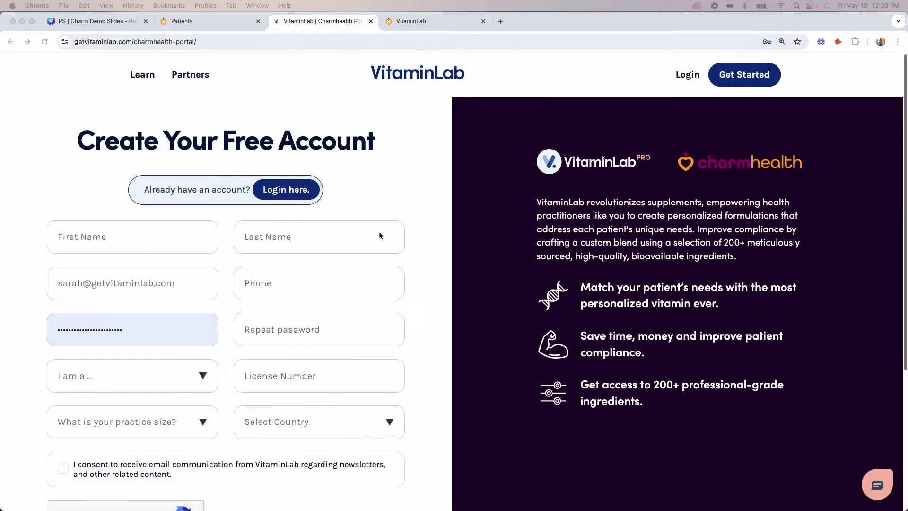
left_click(296, 194)
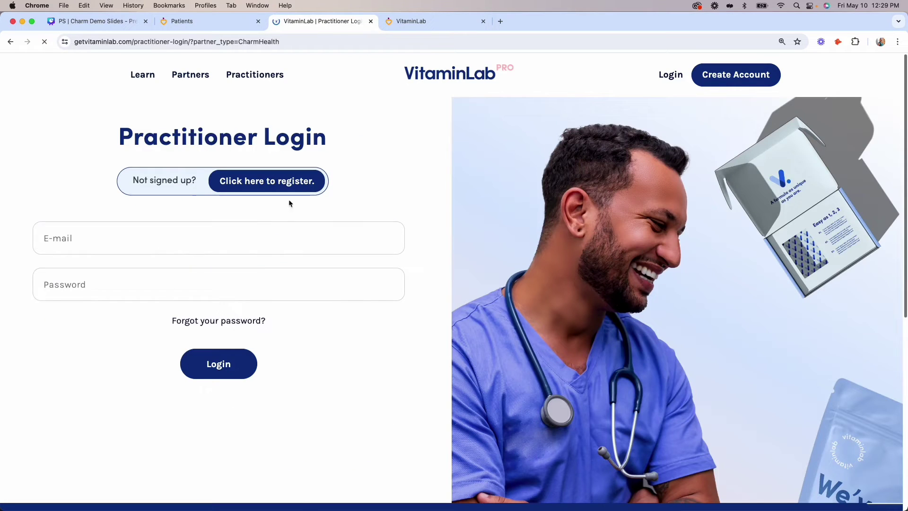
left_click(217, 370)
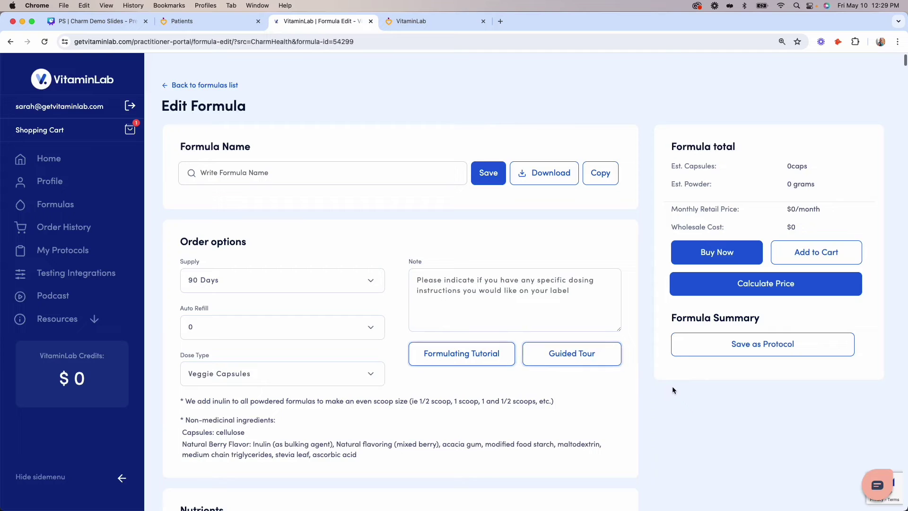
- Start the formula-editing tour and name the new formula after the patient
left_click(596, 358)
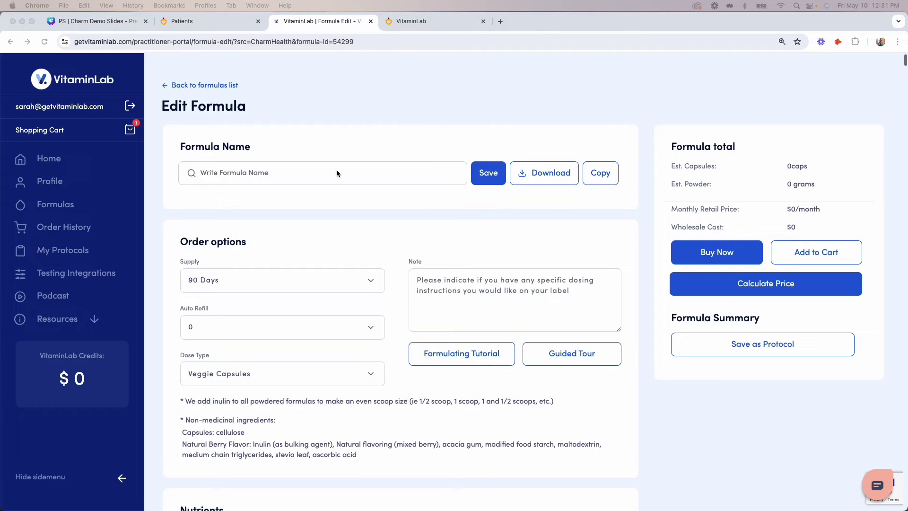
left_click(330, 173)
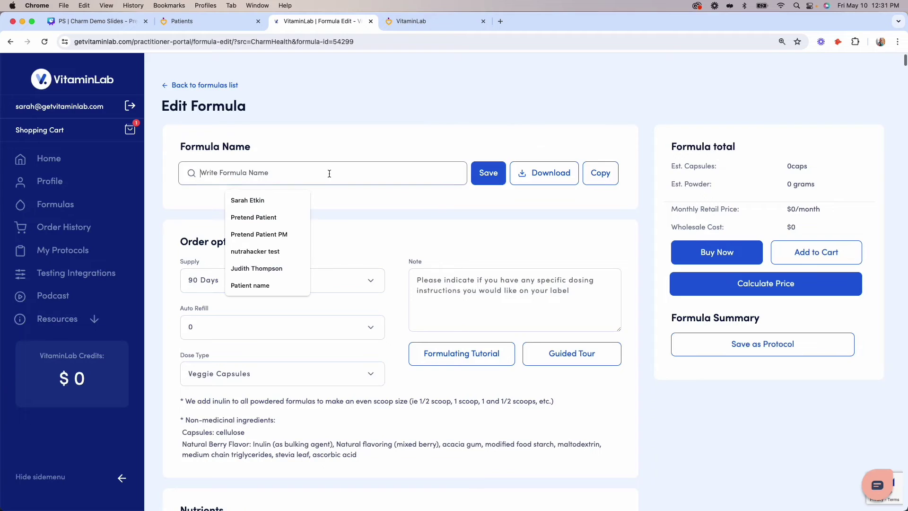
left_click(245, 200)
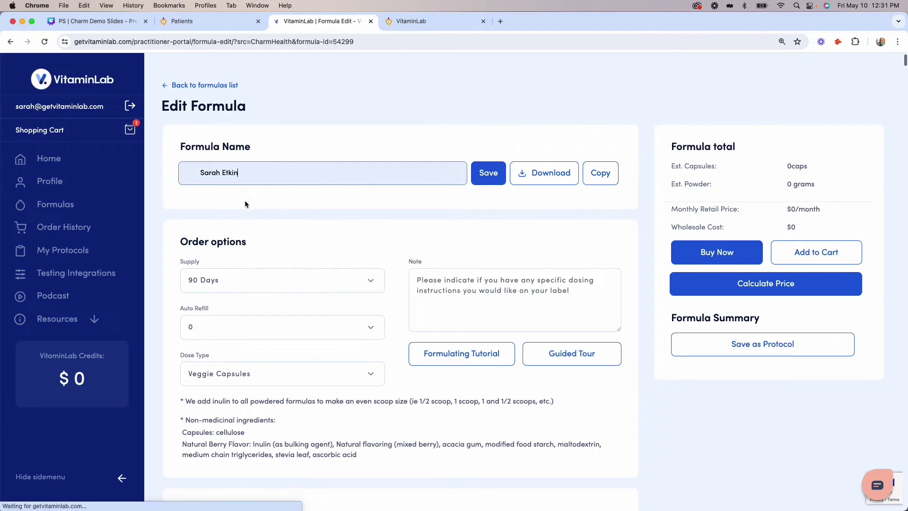
- Keep the supply at 90 Days, auto refill at 0 and dose type Veggie Capsules
left_click(246, 280)
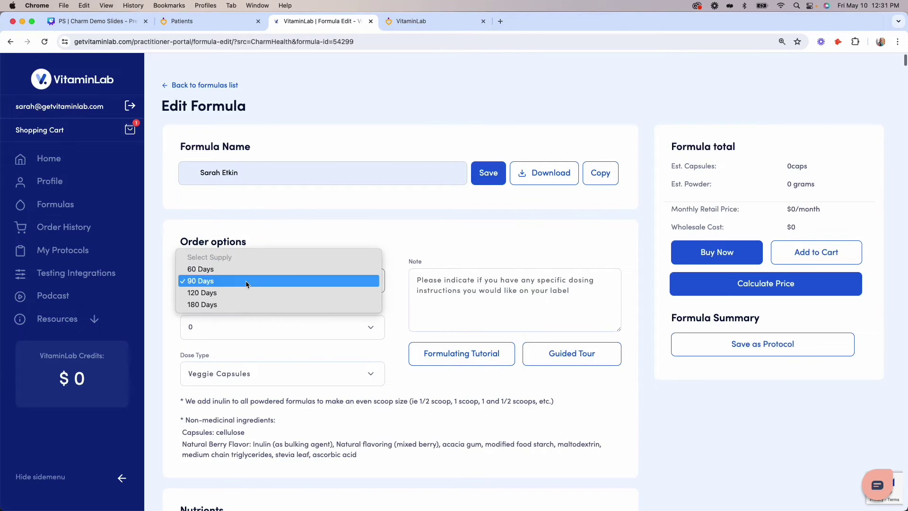
left_click(258, 331)
left_click(256, 332)
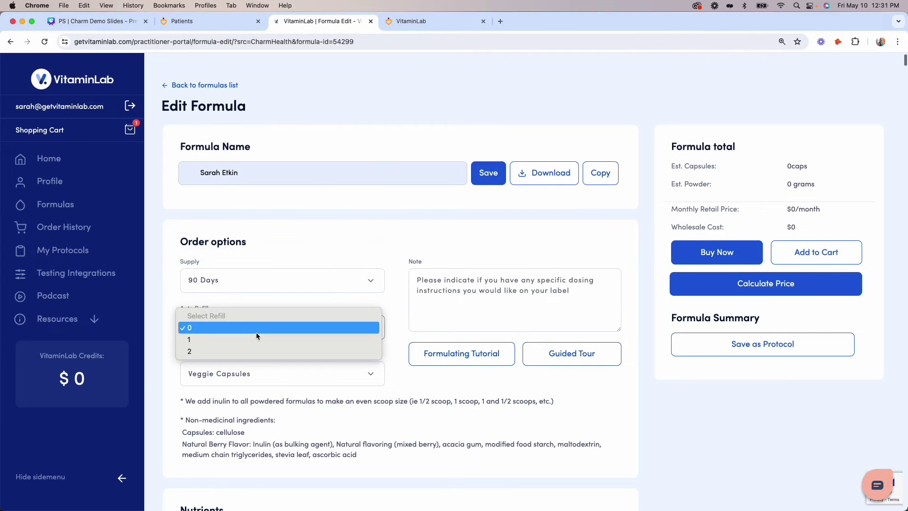
left_click(260, 369)
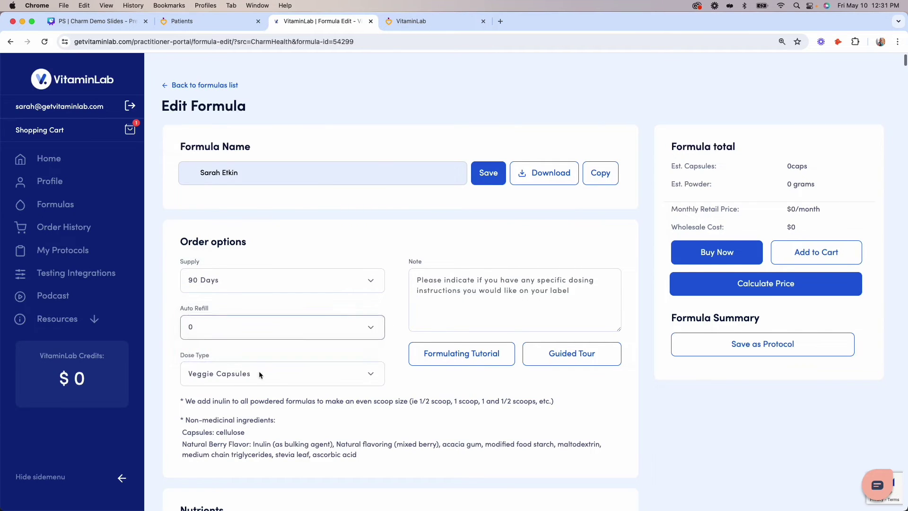
left_click(282, 383)
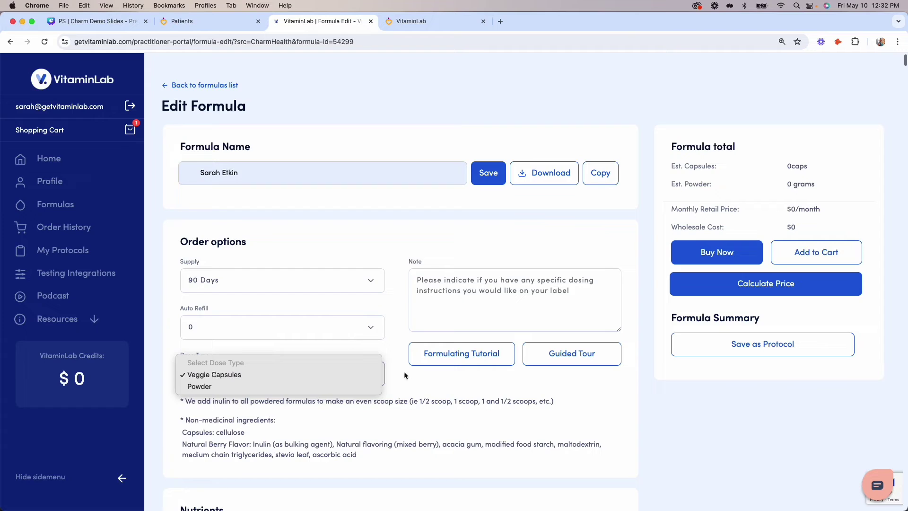
left_click(408, 399)
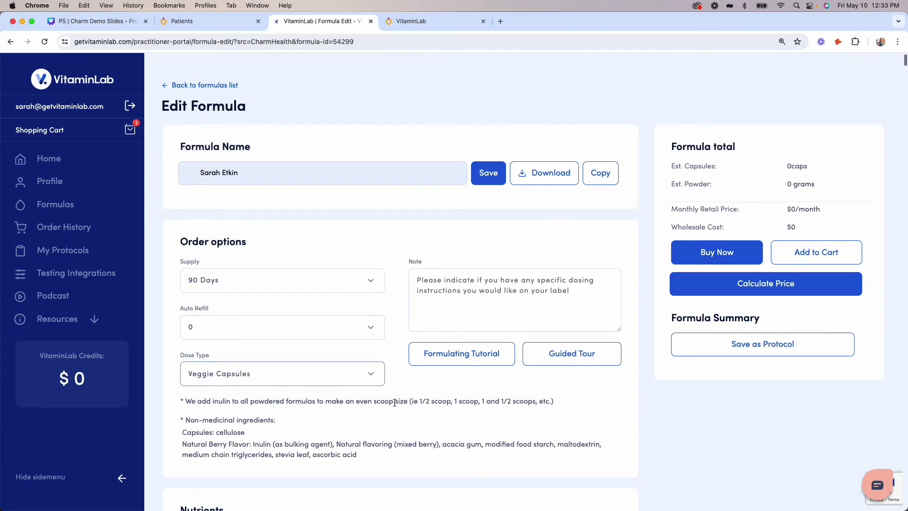
- Search 'd3' and add Vitamin D3 (as Cholecalciferol) at 25 mcg, within its 2-625 mcg range
scroll(395, 403, "down", 8)
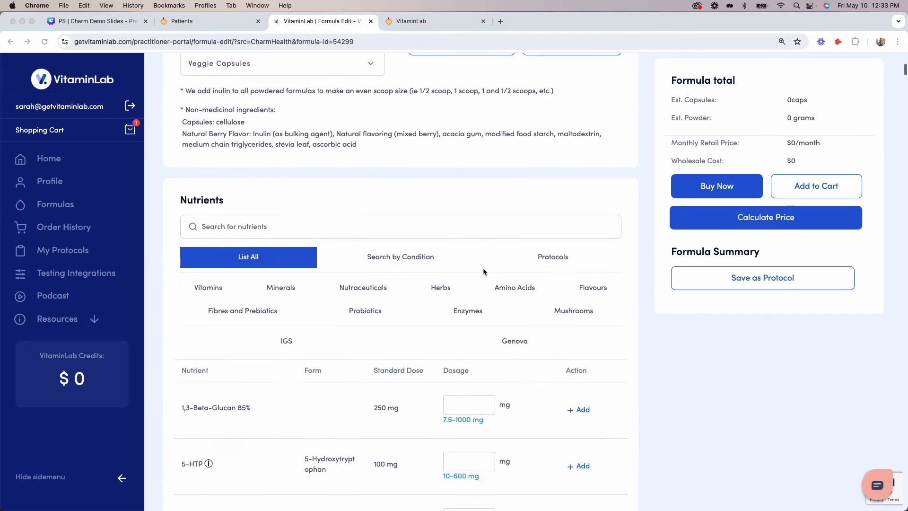
left_click(225, 186)
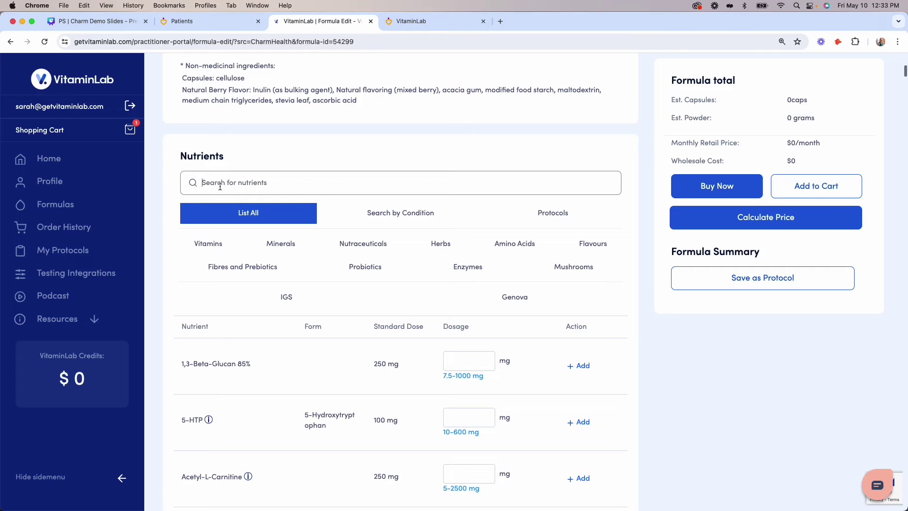
type("d3")
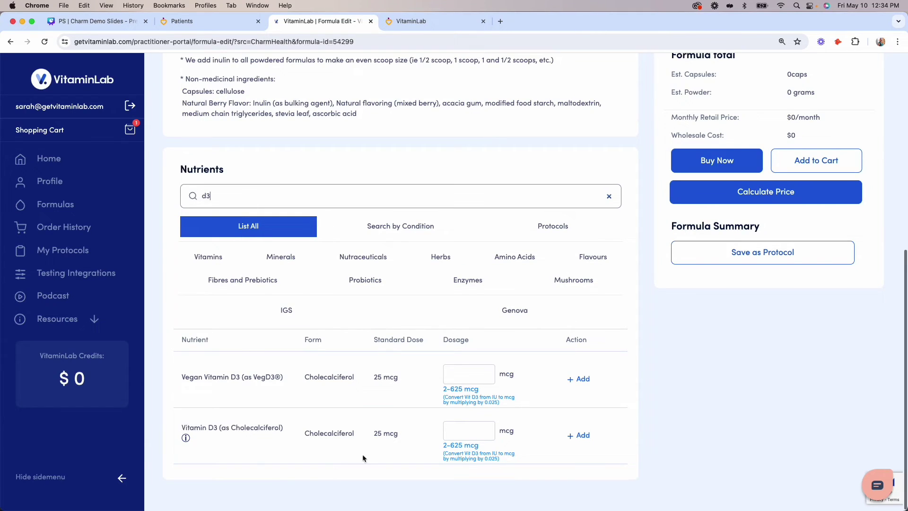
left_click(466, 430)
type("25")
left_click(581, 435)
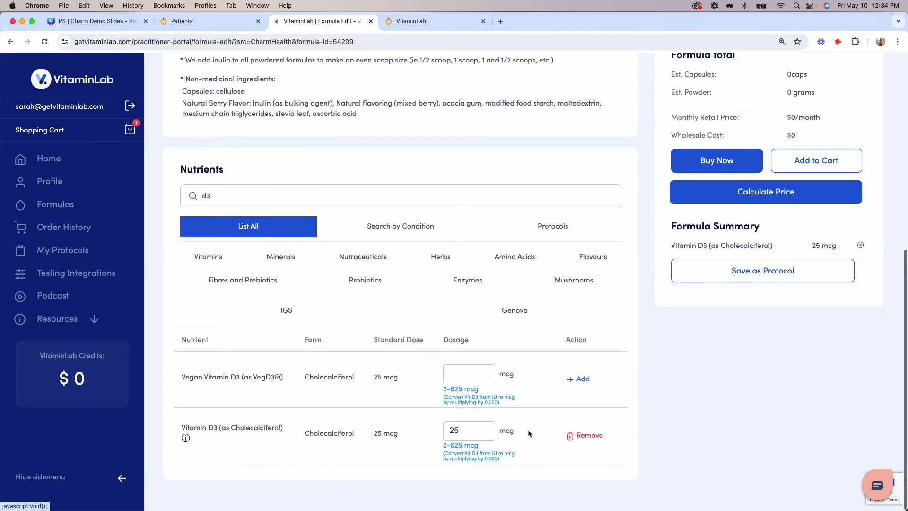
left_click_drag(480, 447, 443, 447)
left_click(476, 433)
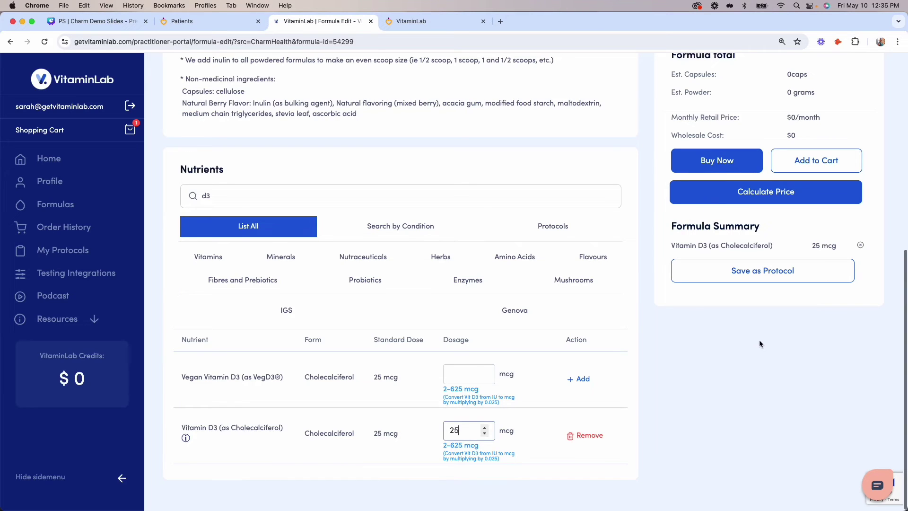
- Add 1,3-Beta-Glucan 250 mg, 5-HTP 100 mg, Acetyl-L-Carnitine 250 mg and Adrenal Cortex 100 mg
left_click(584, 314)
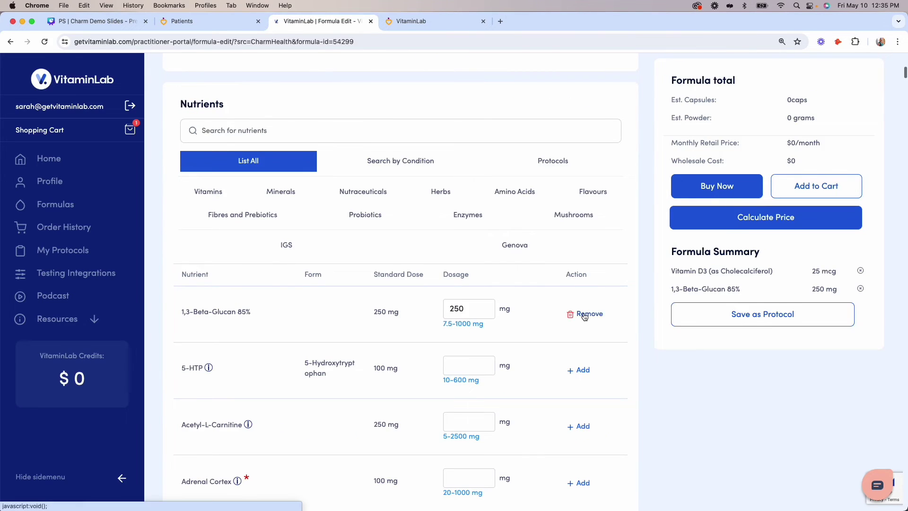
left_click(583, 371)
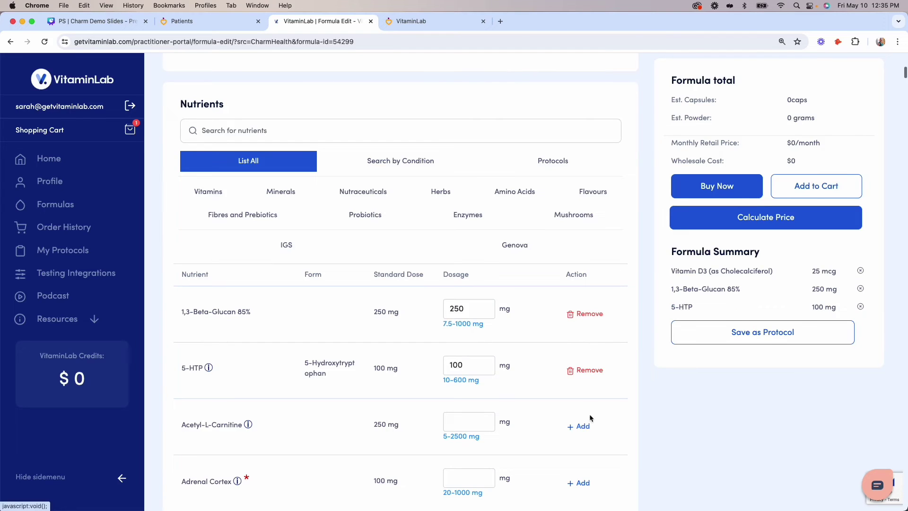
left_click(585, 427)
left_click(583, 483)
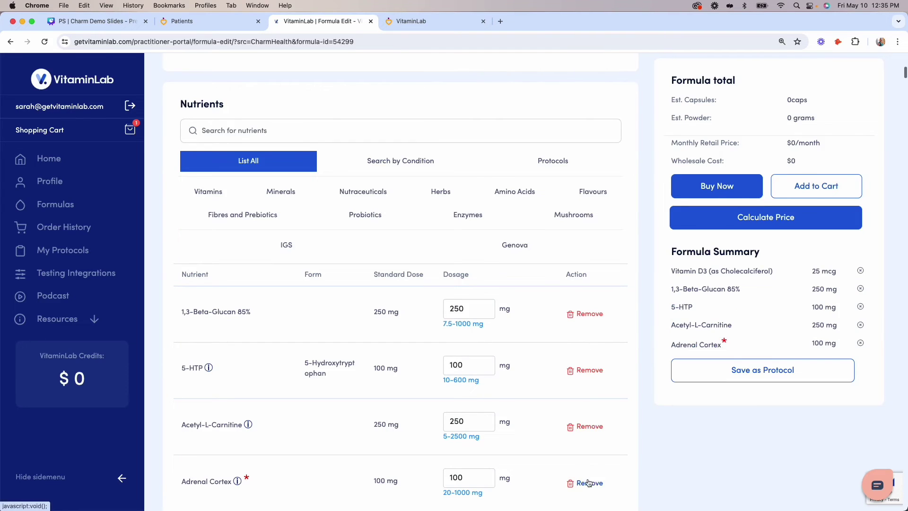
- Calculate the price (2 capsules, $109.05/month retail, $205.75 wholesale) and put the formula in the cart
left_click(772, 220)
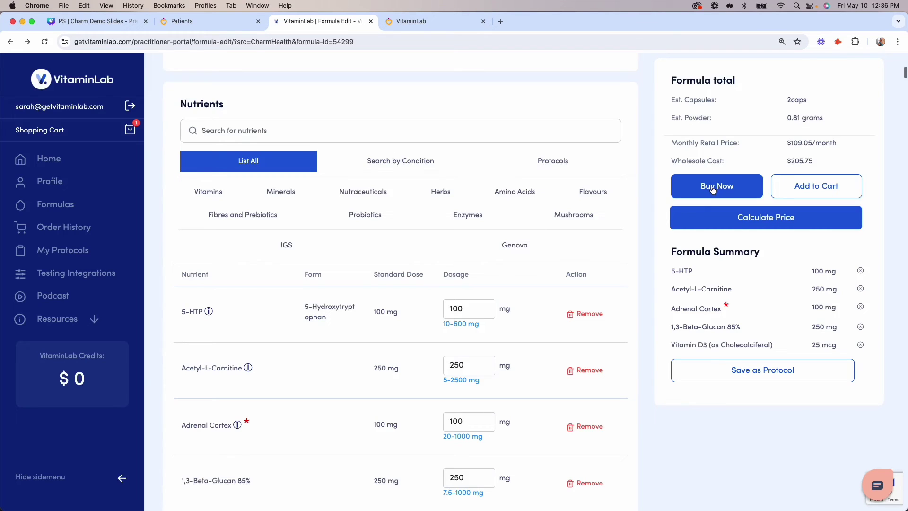
left_click(713, 190)
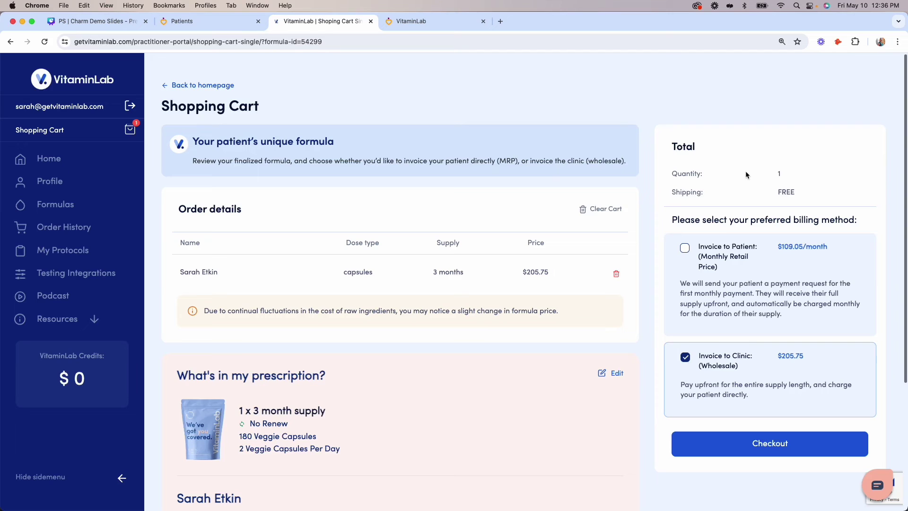
- Try patient retail billing, then choose Invoice to Clinic (Wholesale) at $205.75 and check out
left_click(686, 248)
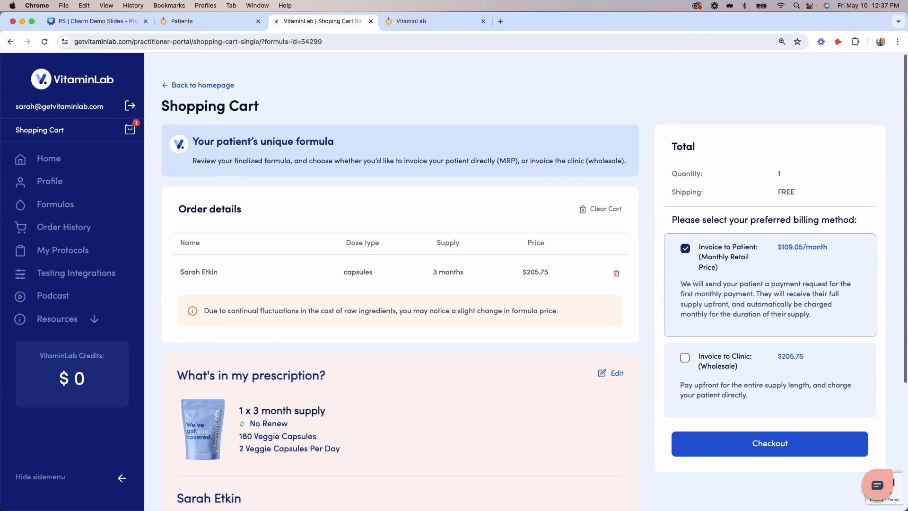
left_click(749, 446)
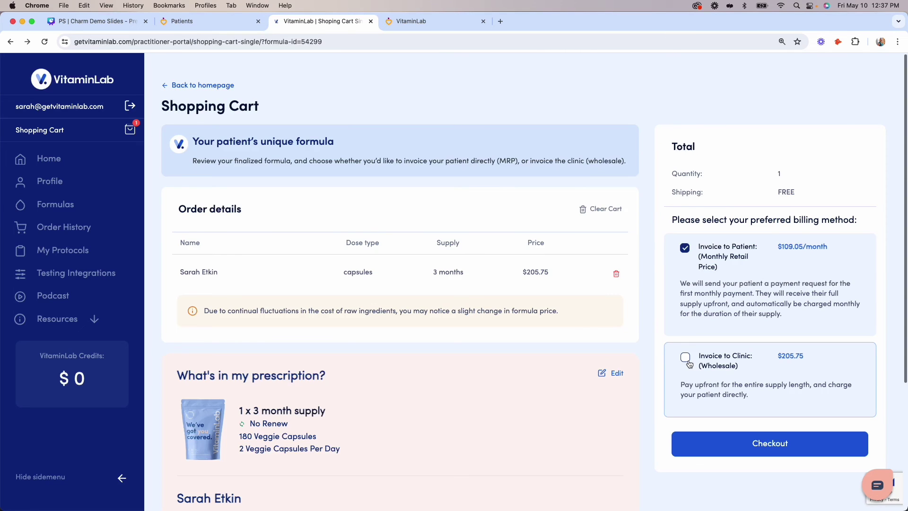
left_click(687, 359)
left_click(718, 447)
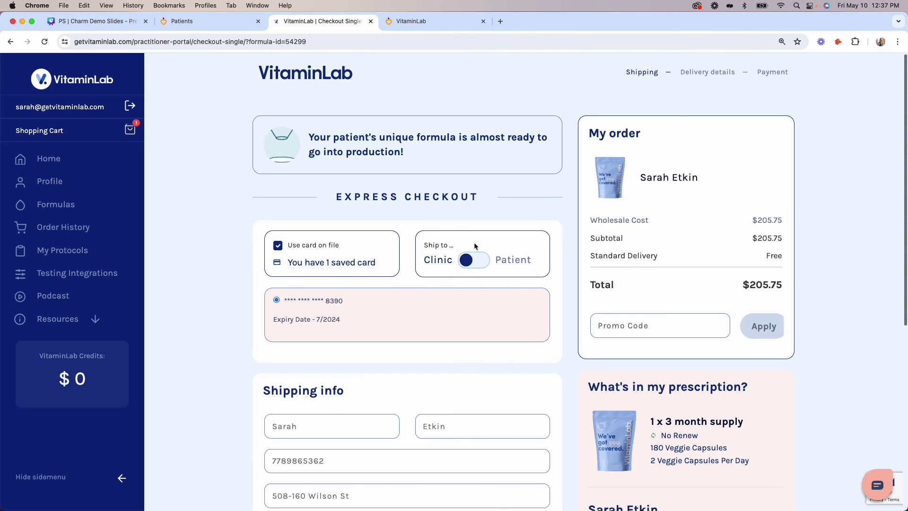
- Switch Ship to from Clinic to Patient and scroll down to the blank shipping form
left_click(474, 262)
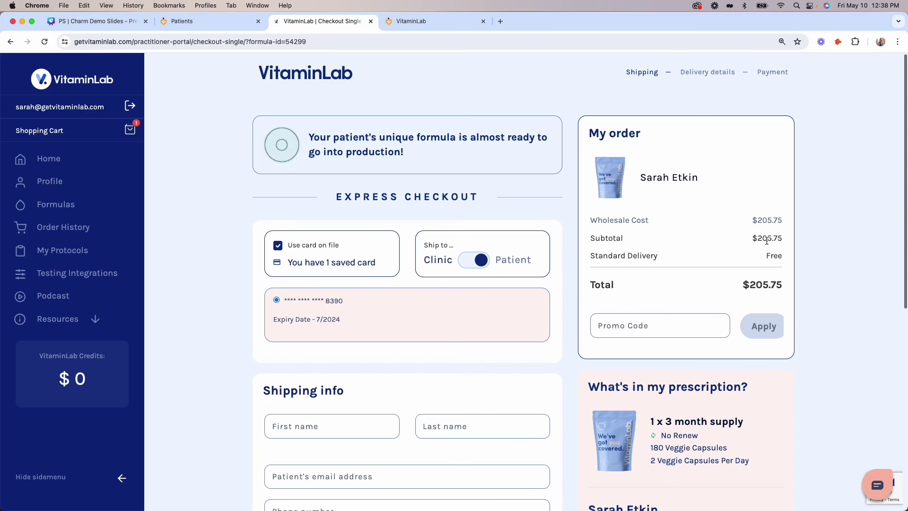
scroll(488, 397, "down", 8)
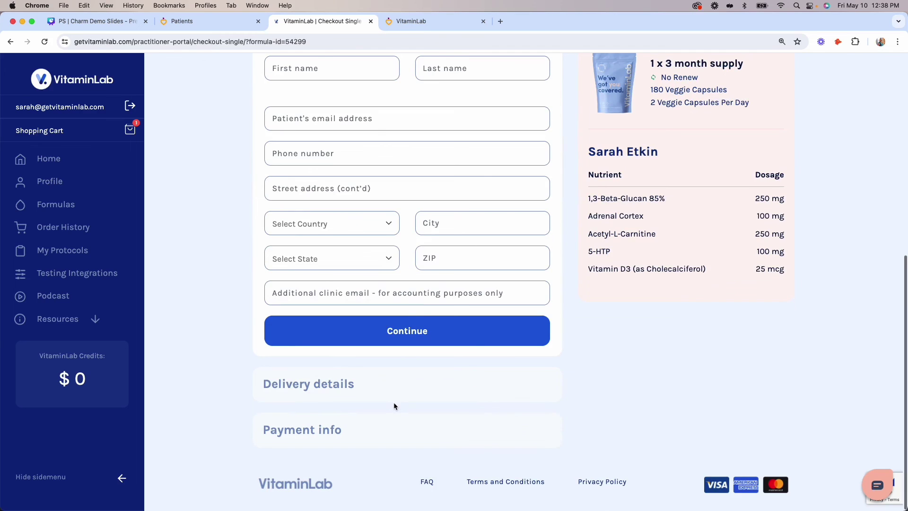
- Open the support panel with chat, email, demo booking and FAQ topics
left_click(877, 486)
left_click(878, 486)
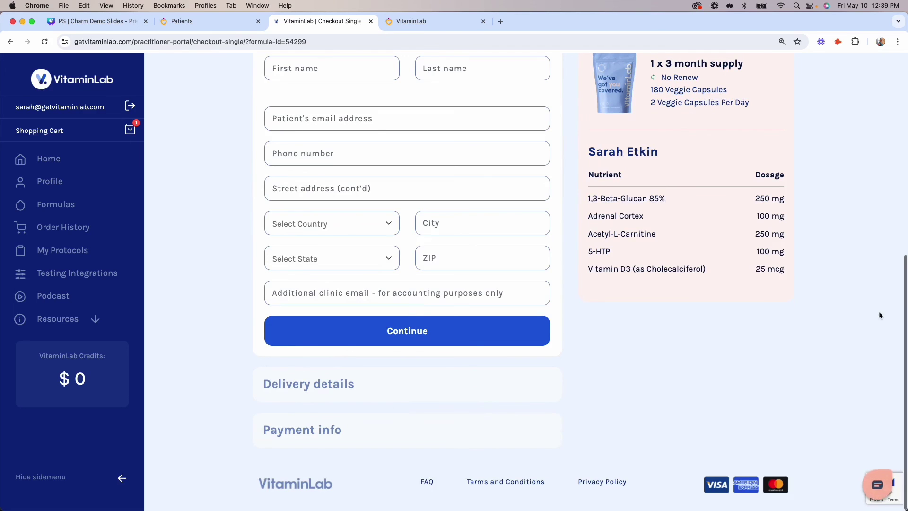
left_click(877, 486)
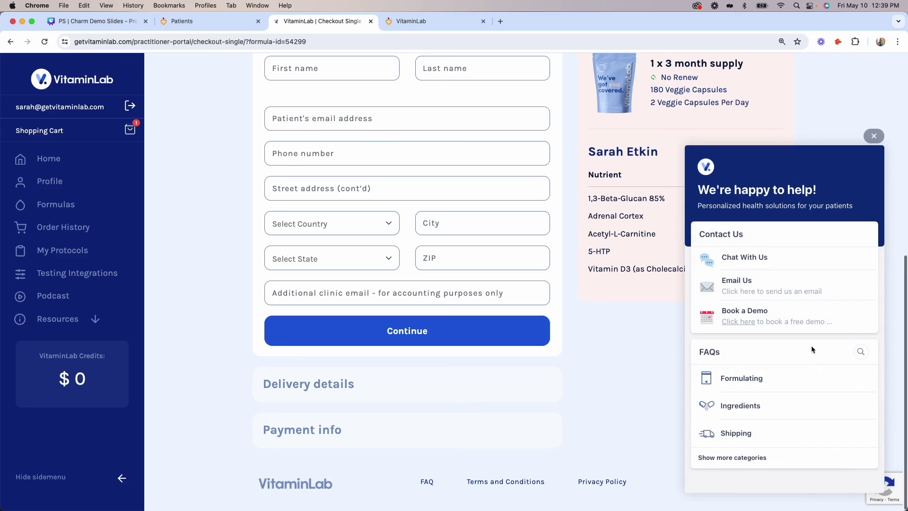